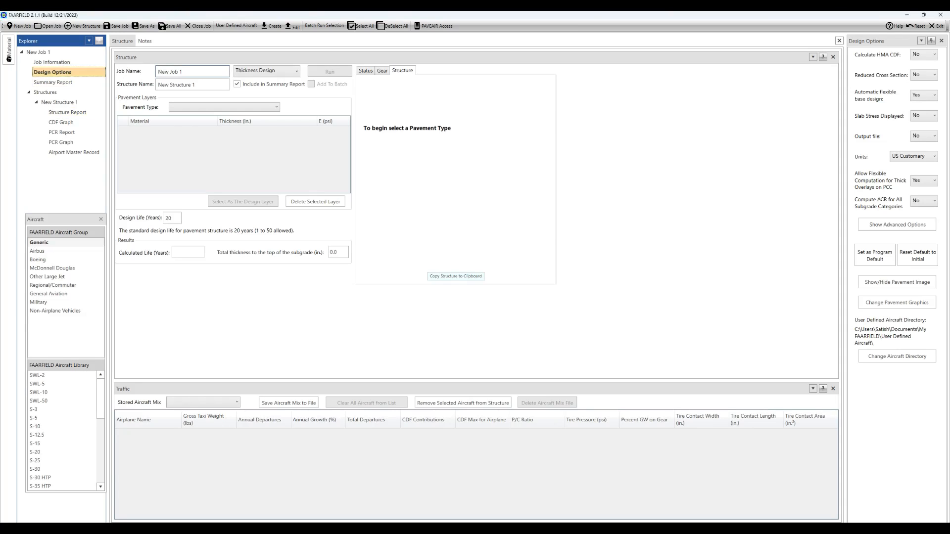
Rename the job as "New" and the structure as "demo"
left_click(181, 72)
key("BackSpace")
key("BackSpace")
key("BackSpace")
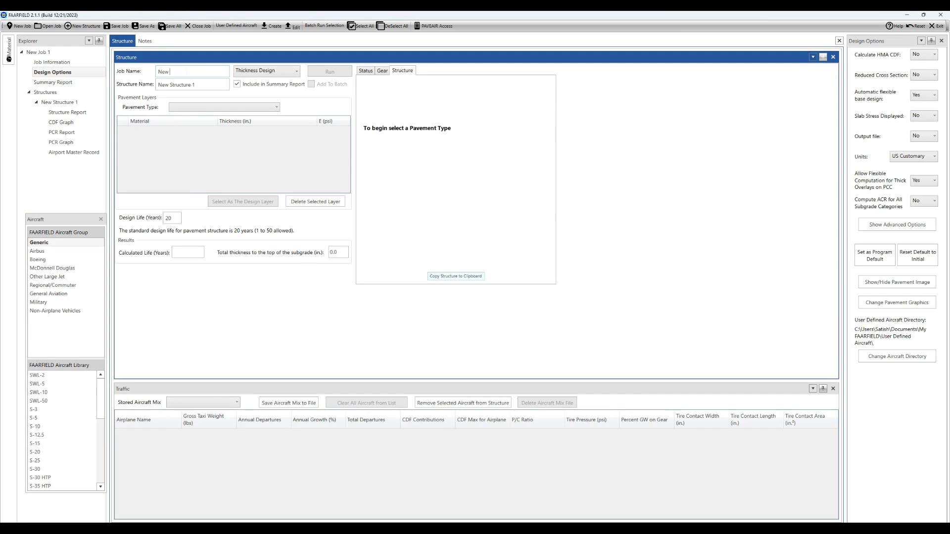
left_click(193, 85)
key("BackSpace")
key("BackSpace")
key("BackSpace")
key("BackSpace")
key("BackSpace")
key("BackSpace")
key("BackSpace")
key("BackSpace")
key("BackSpace")
key("BackSpace")
key("BackSpace")
key("BackSpace")
key("BackSpace")
type("demo")
Set the pavement type to New Flexible and add a P-154 Uncrushed Aggregate layer below the P-209 Crushed Aggregate layer
left_click(276, 109)
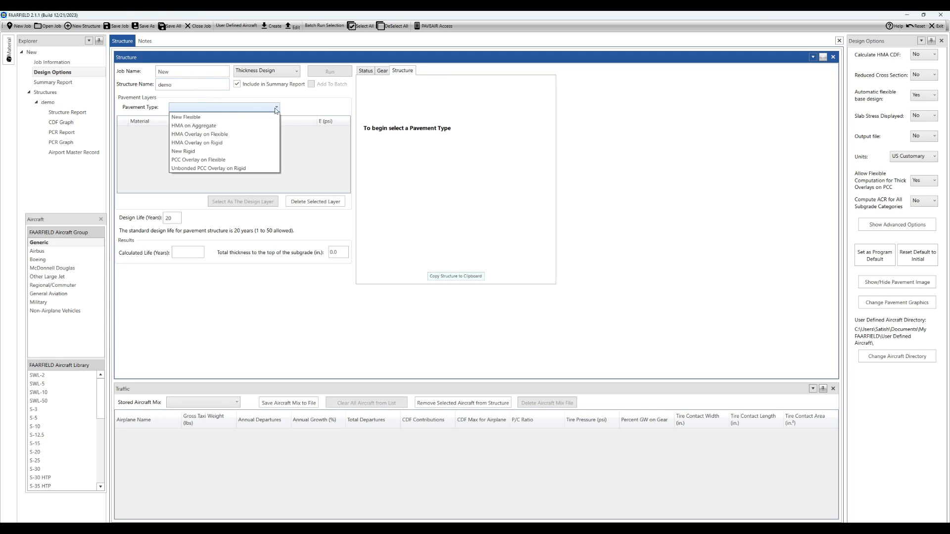
left_click(193, 118)
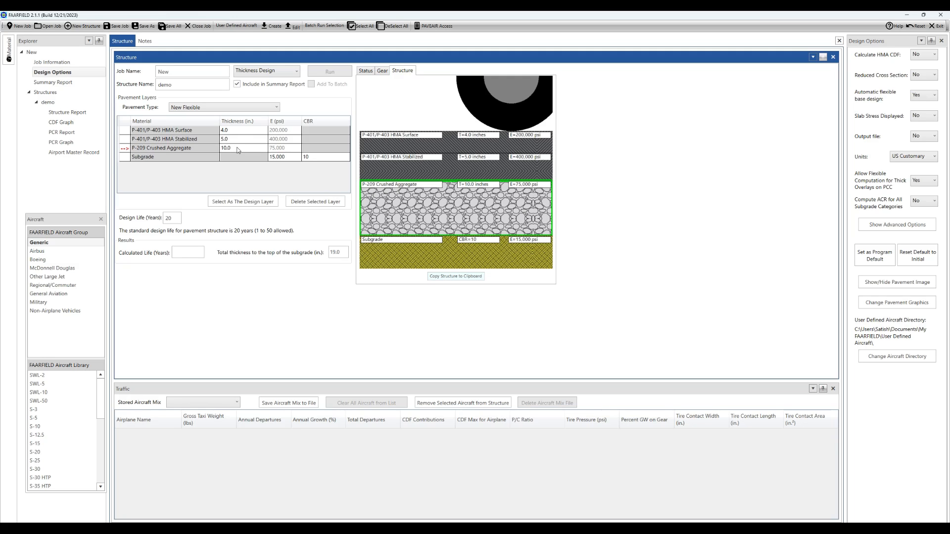
double_click(410, 224)
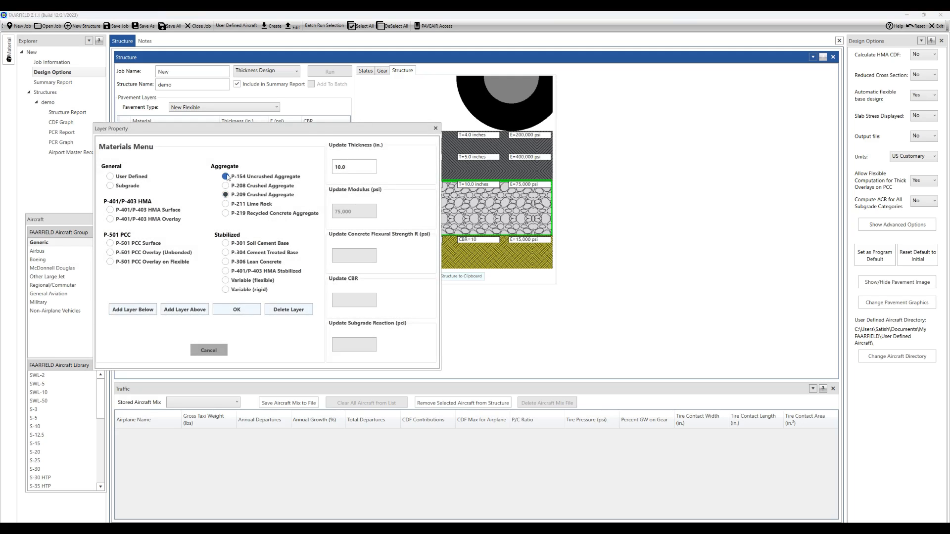
left_click(226, 177)
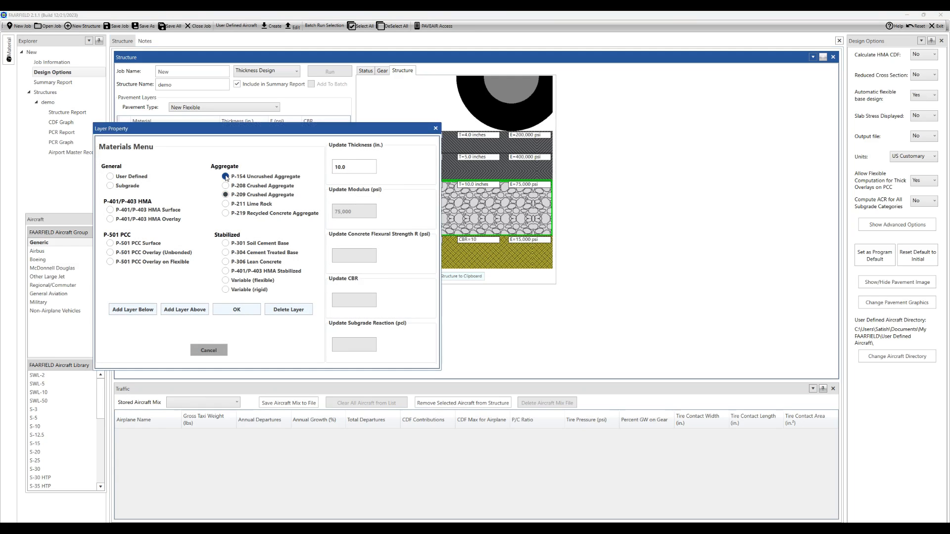
left_click(131, 311)
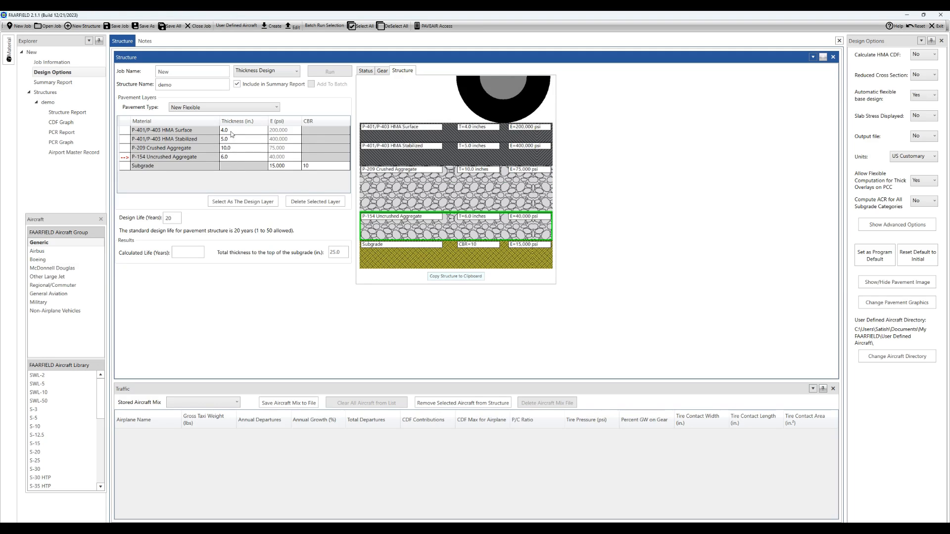
Set the P-209 Crushed Aggregate thickness to 6 in. and the P-154 Uncrushed Aggregate thickness to 12 in
left_click(234, 151)
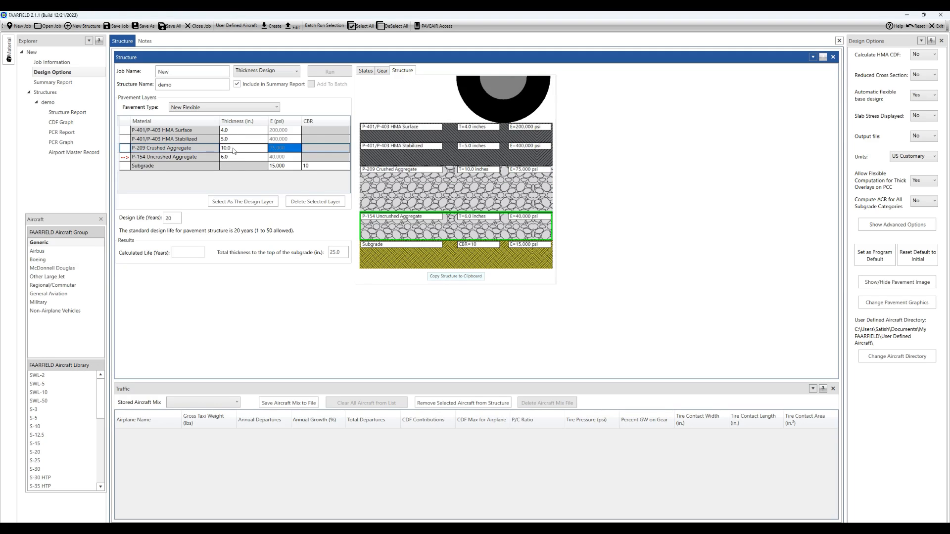
left_click(230, 148)
key("BackSpace")
key("BackSpace")
key("BackSpace")
key("BackSpace")
left_click(234, 155)
left_click(233, 156)
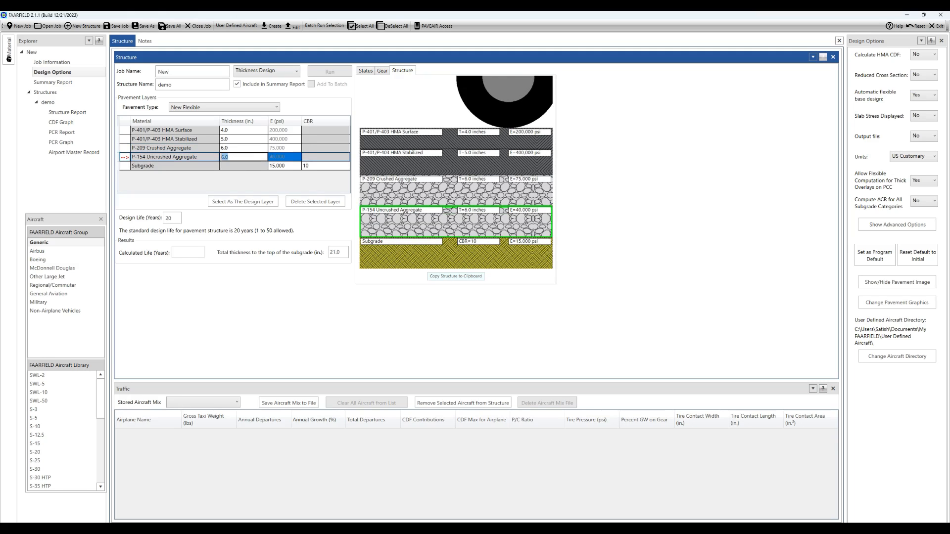
type("12")
left_click(285, 298)
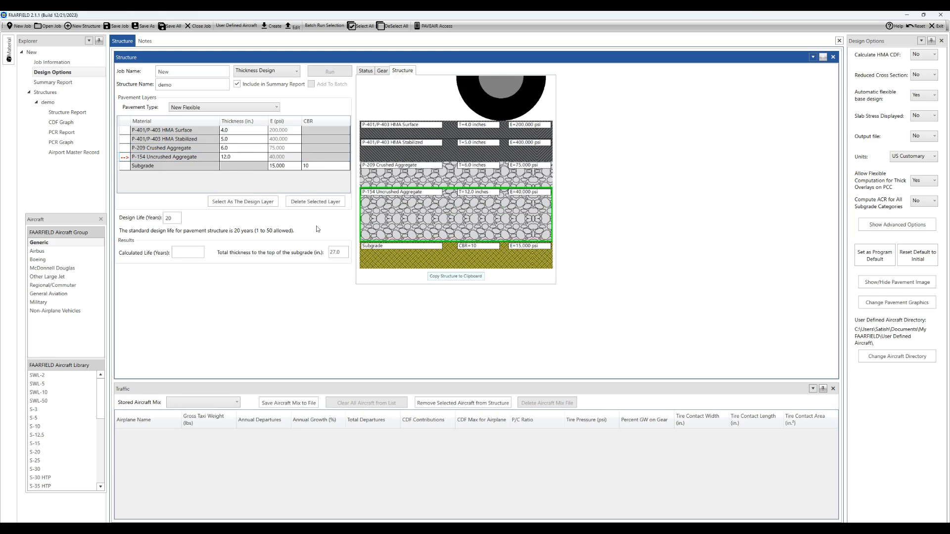
Set the subgrade CBR to 5
left_click(310, 166)
type("5")
left_click(297, 180)
left_click(170, 218)
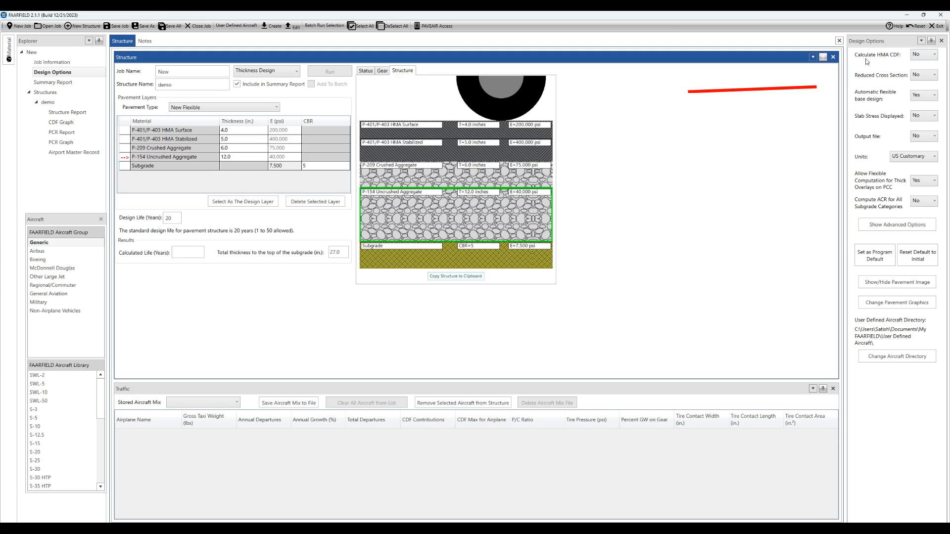
Set the design options to calculate the HMA CDF (Yes) and turn automatic flexible base design off (No)
left_click(929, 58)
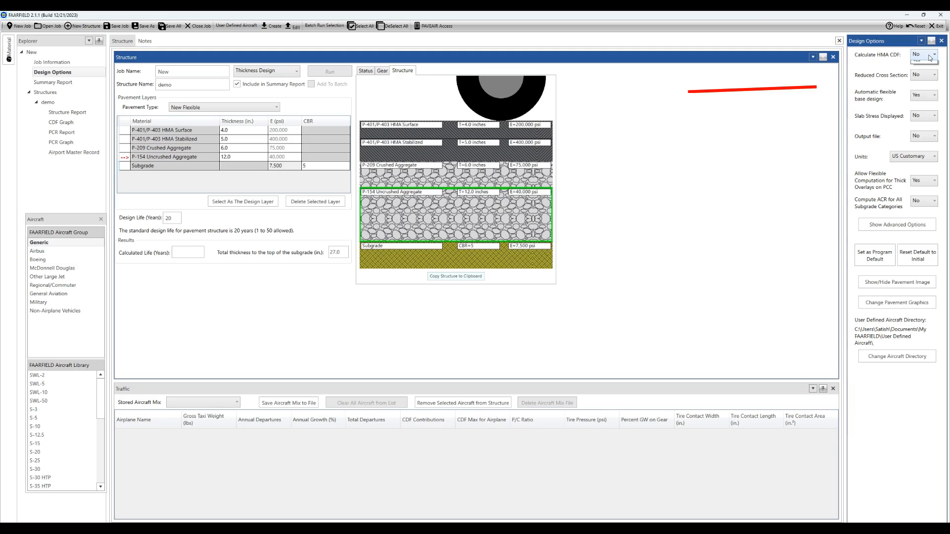
left_click(921, 74)
left_click(934, 98)
left_click(923, 106)
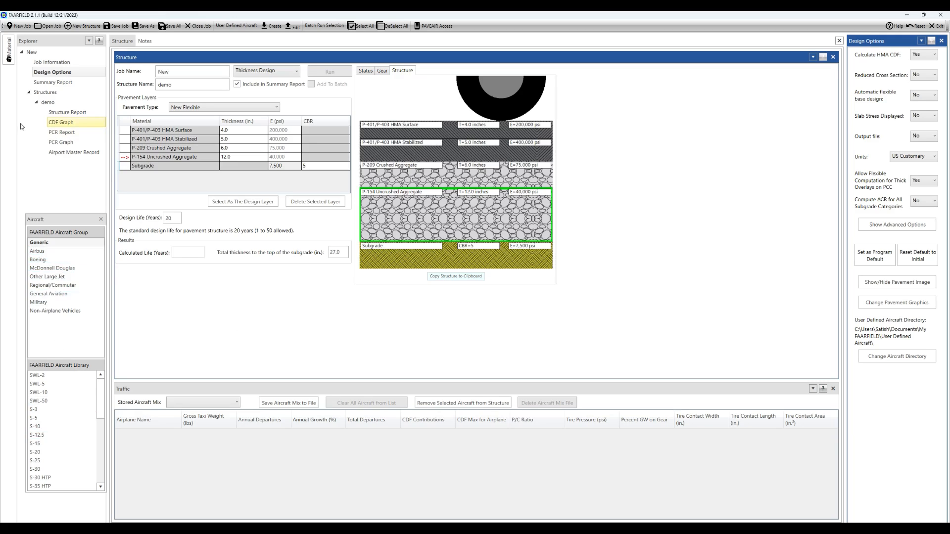
Add the B737-800, A321-200 opt, EMB-195 STD and CRJ700 aircraft to the traffic mix
left_click(37, 263)
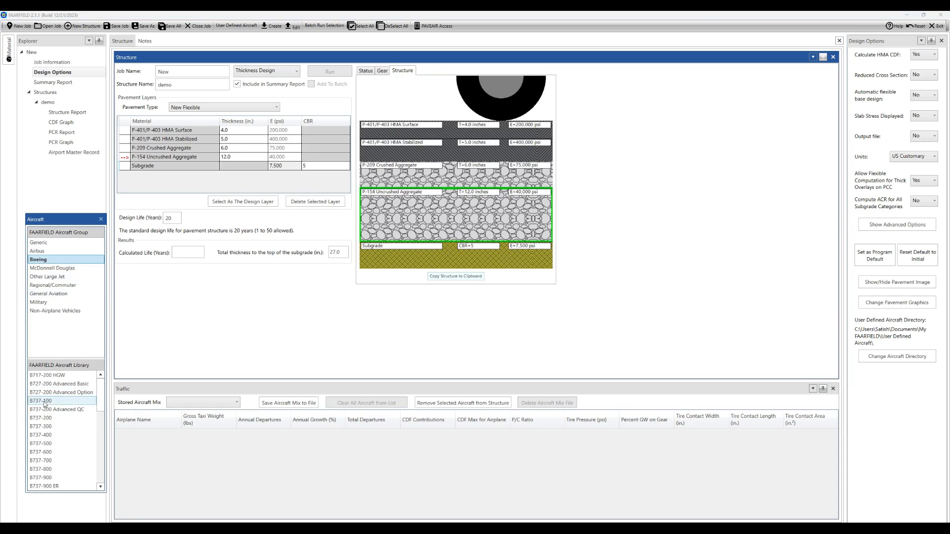
double_click(46, 470)
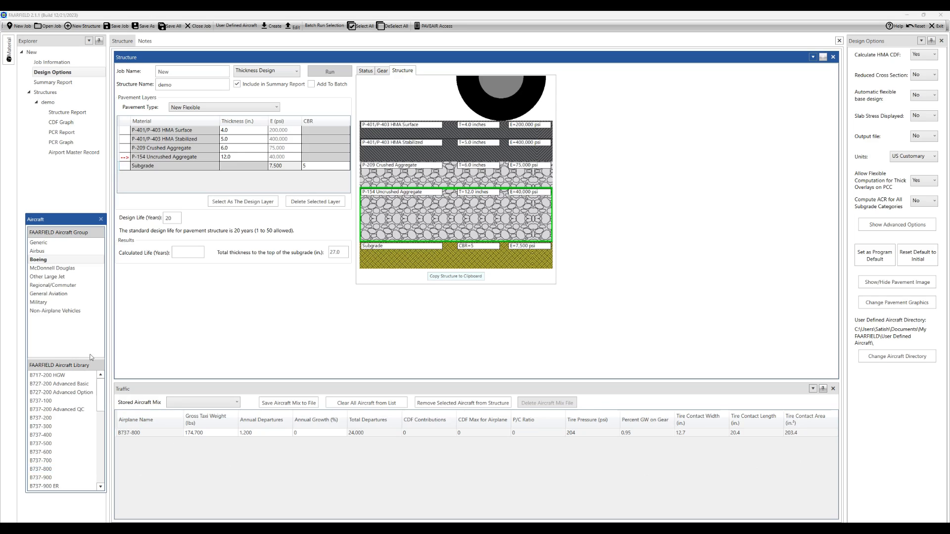
left_click(40, 251)
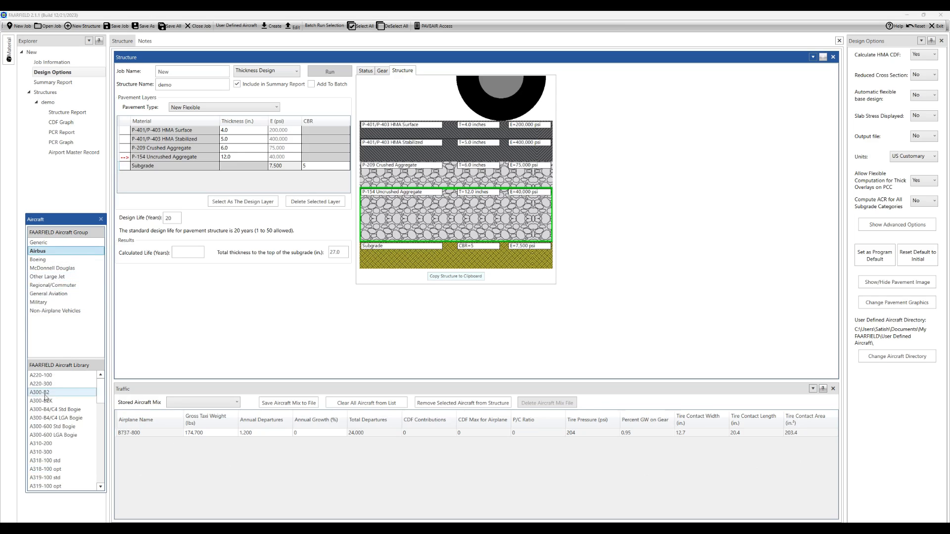
scroll(54, 465, "down", 3)
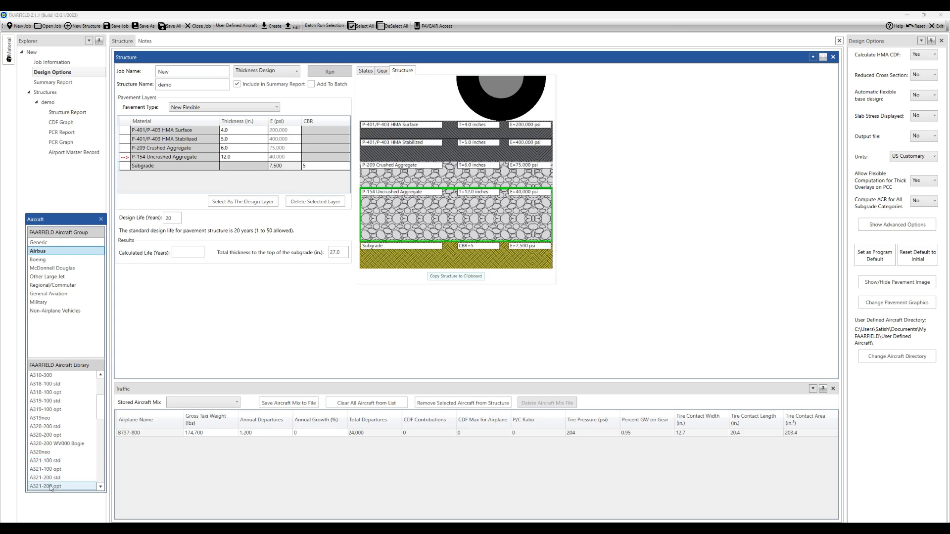
double_click(50, 488)
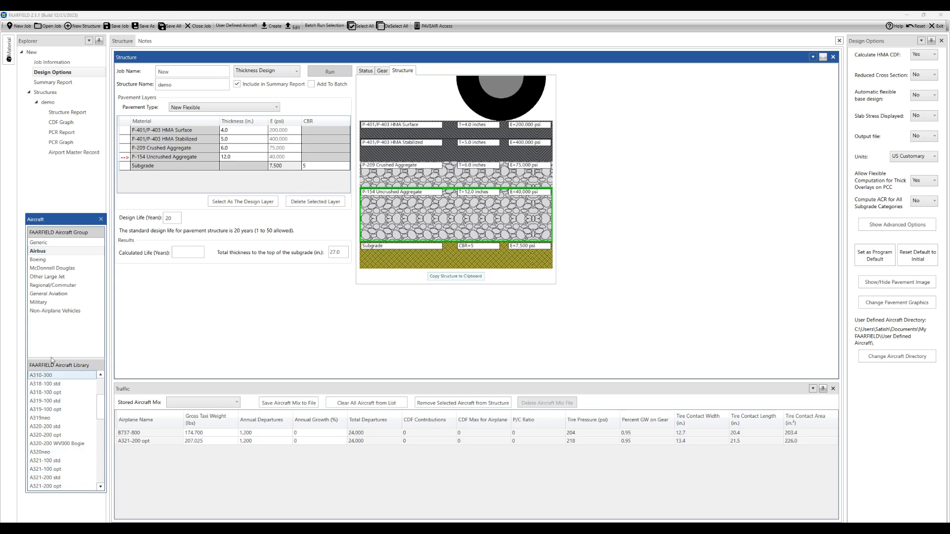
left_click(55, 286)
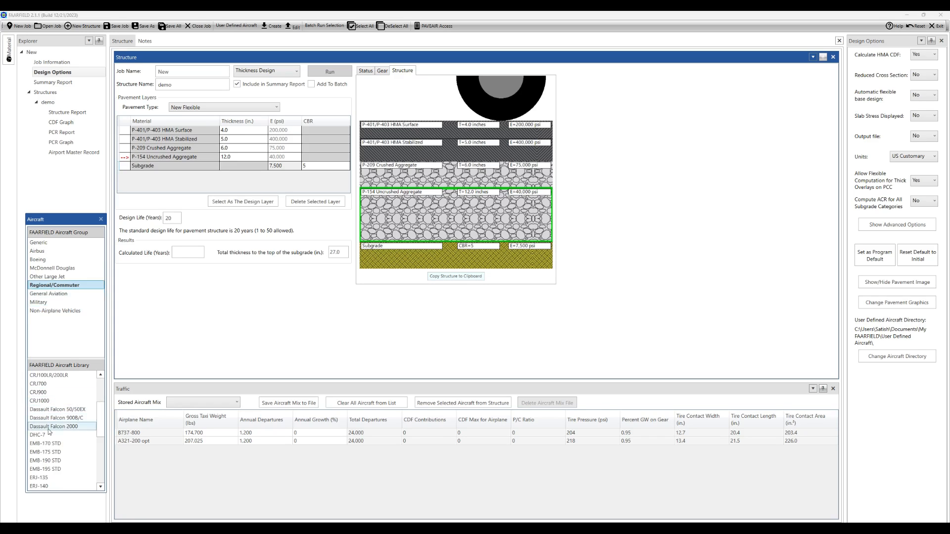
double_click(55, 470)
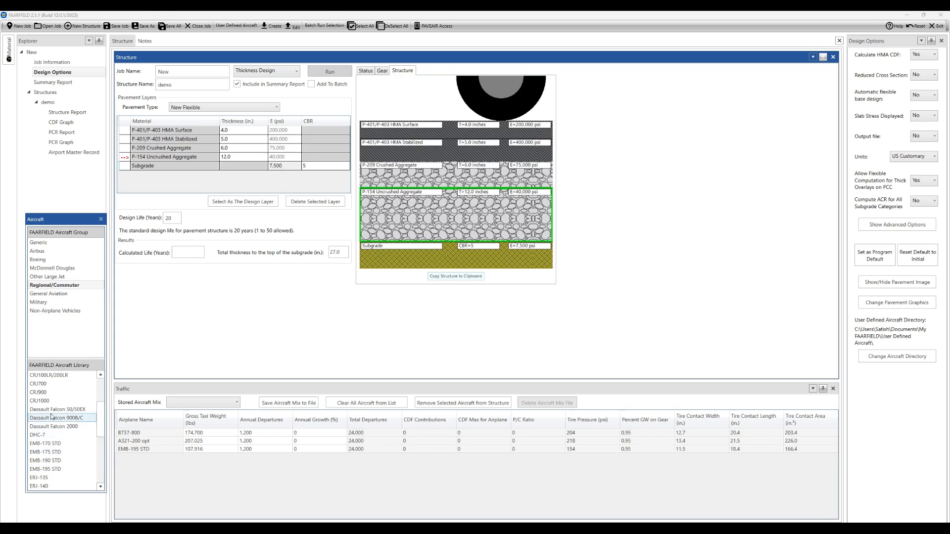
double_click(42, 386)
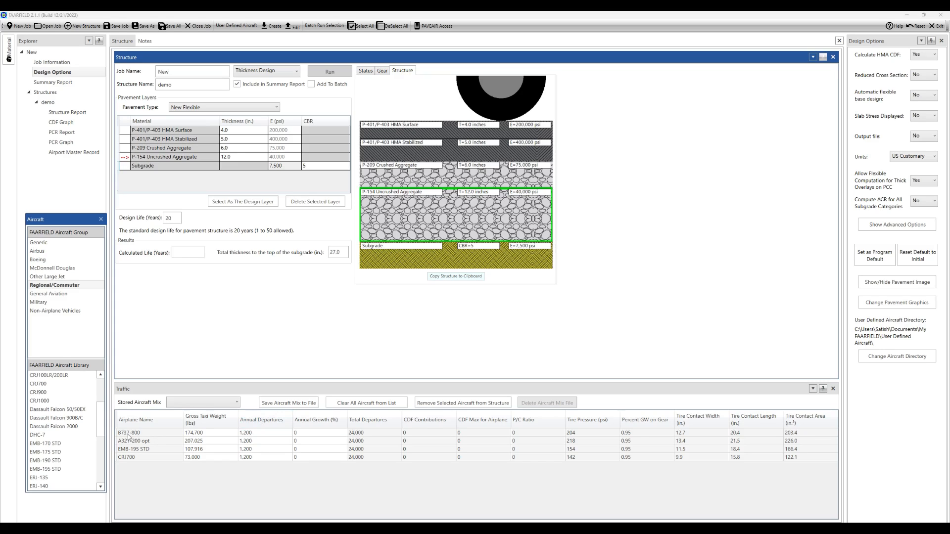
Set the annual departures to 3000 for B737-800, 2500 for A321-200 opt, 4500 for EMB-195 STD and 3500 for CRJ700
left_click(253, 433)
type("3000")
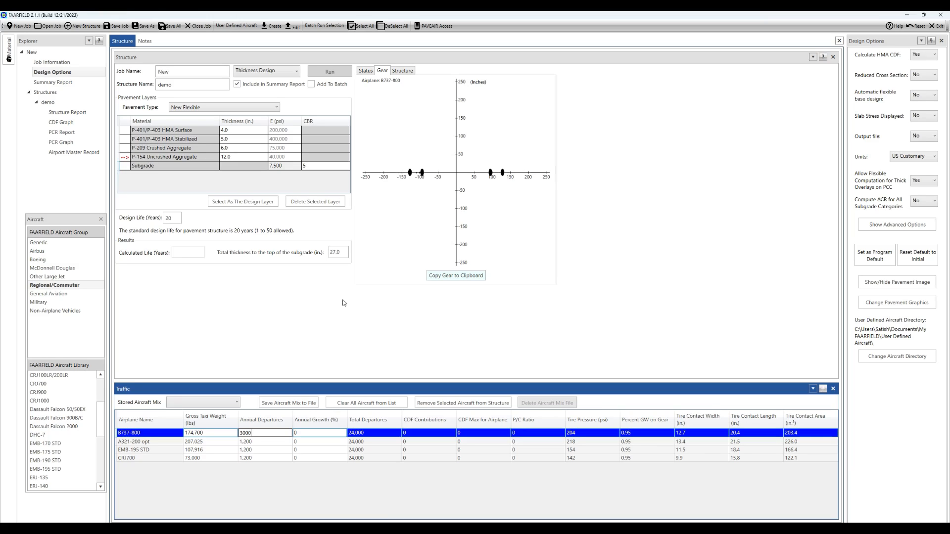
left_click(256, 442)
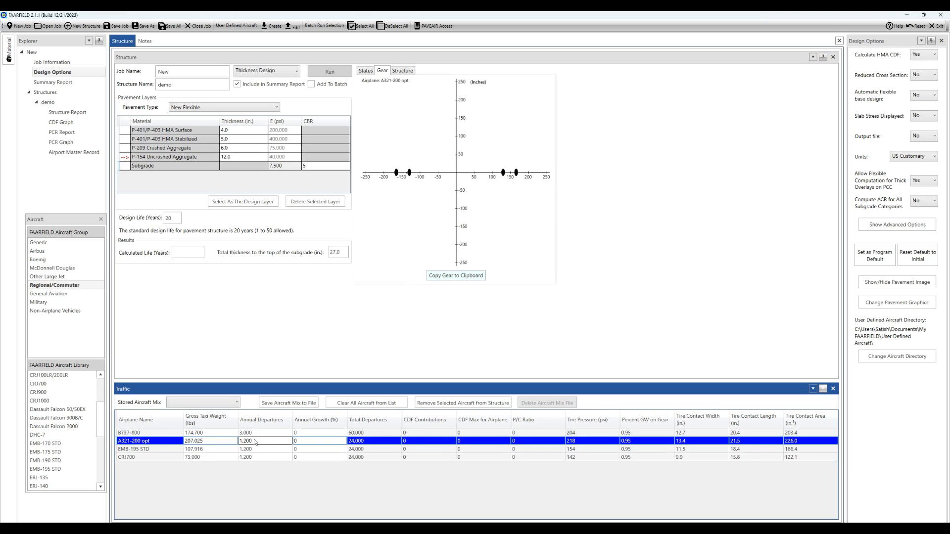
left_click(256, 442)
type("2500")
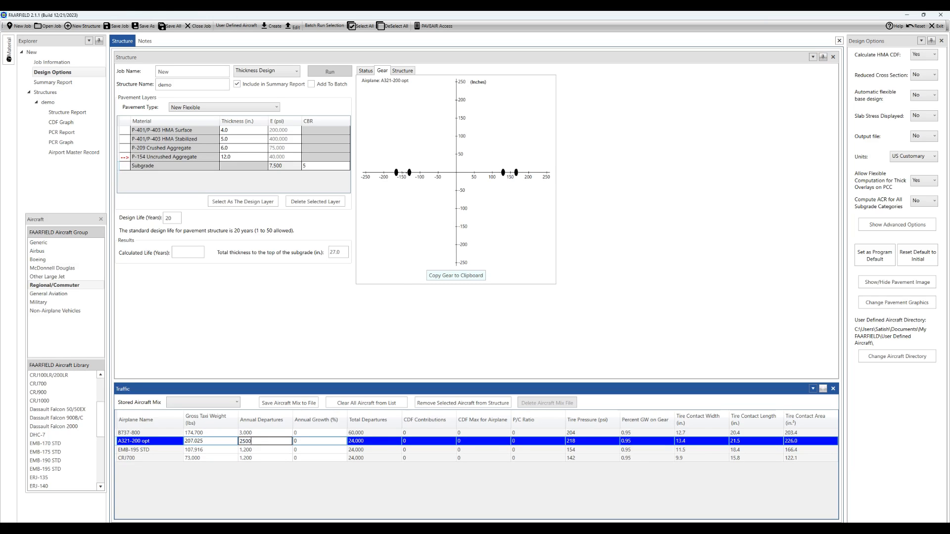
left_click(253, 450)
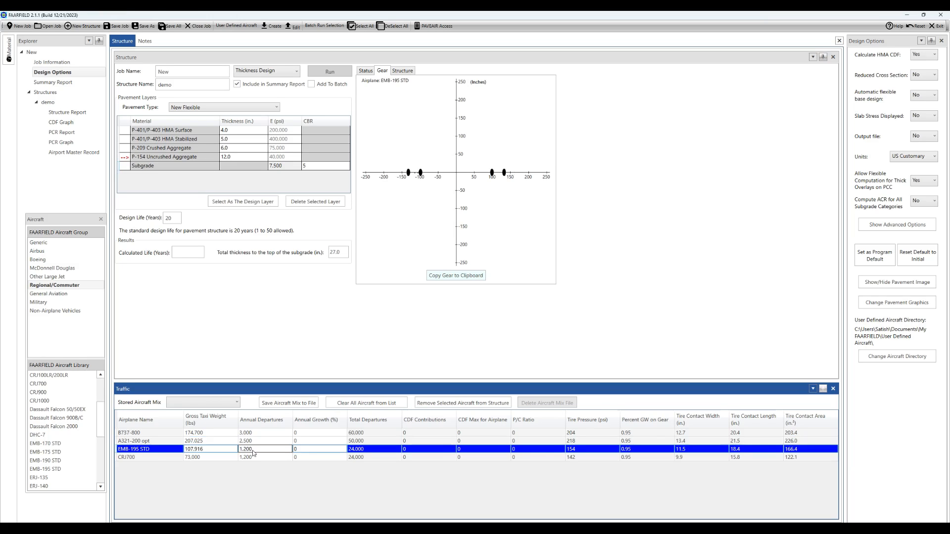
type("4500")
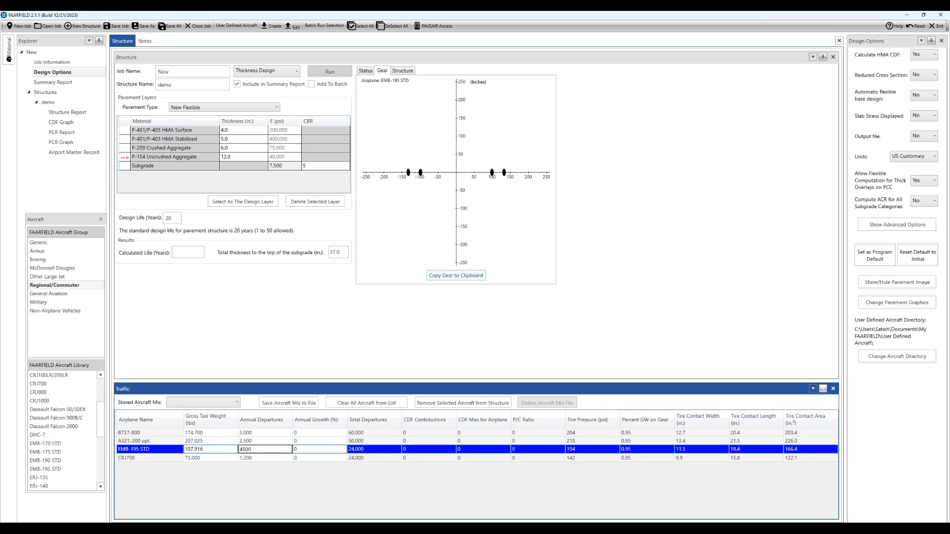
left_click(251, 459)
type("3500")
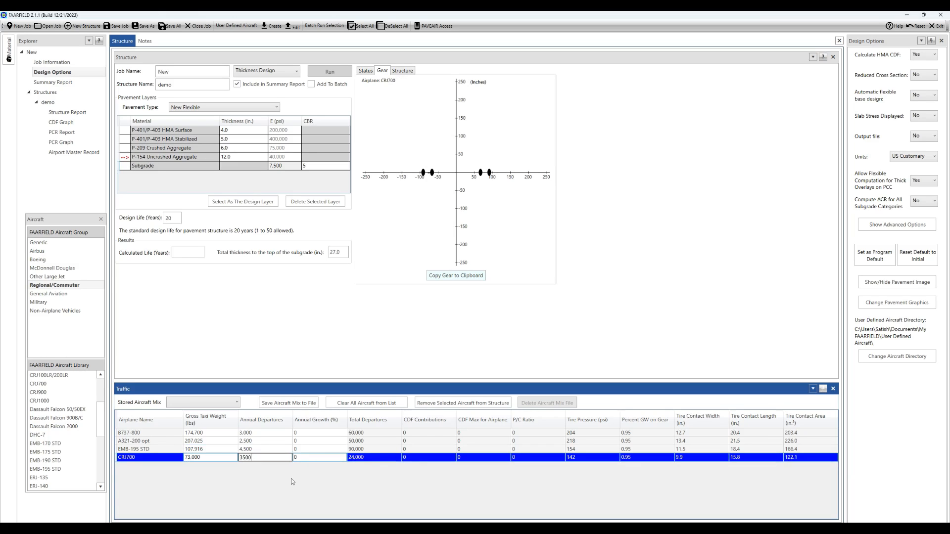
left_click(258, 434)
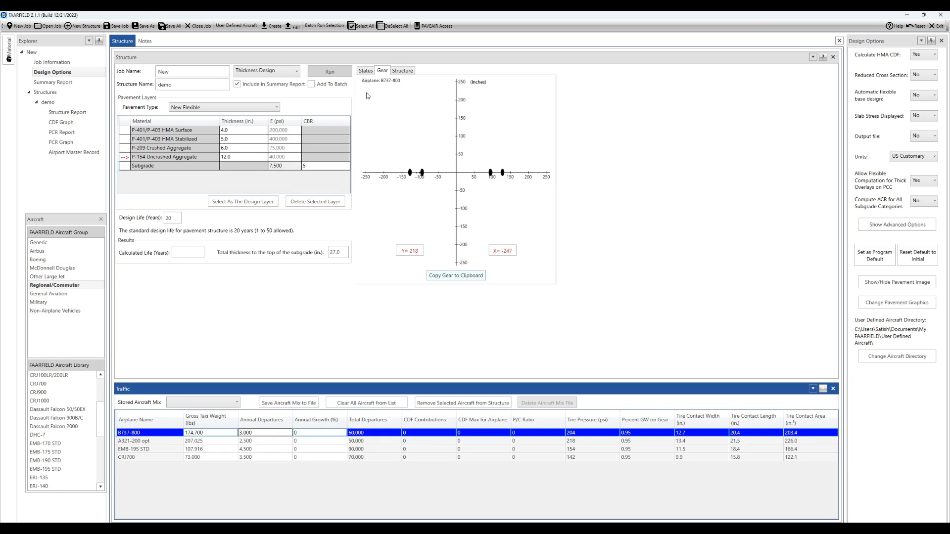
Run the thickness design and display the resulting pavement structure drawing
left_click(334, 75)
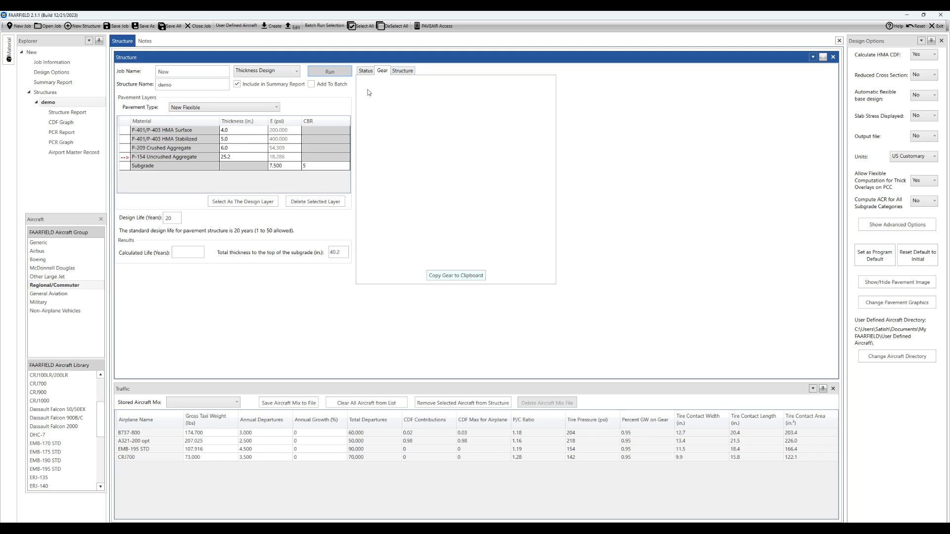
left_click(403, 71)
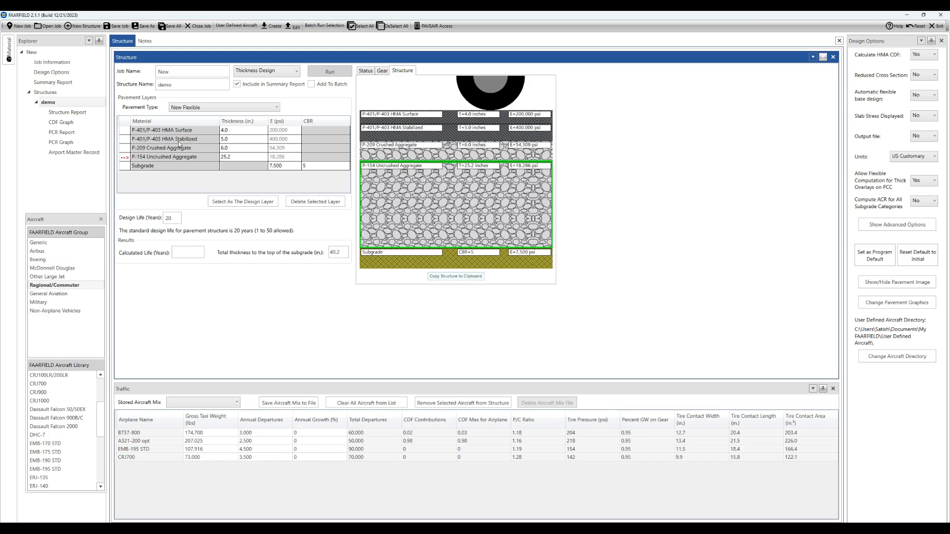
Set the layer thicknesses to 8 in. for HMA Stabilized, 12 in. for P-209 Crushed Aggregate and 10 in. for P-154 Uncrushed Aggregate
left_click(225, 139)
left_click(224, 139)
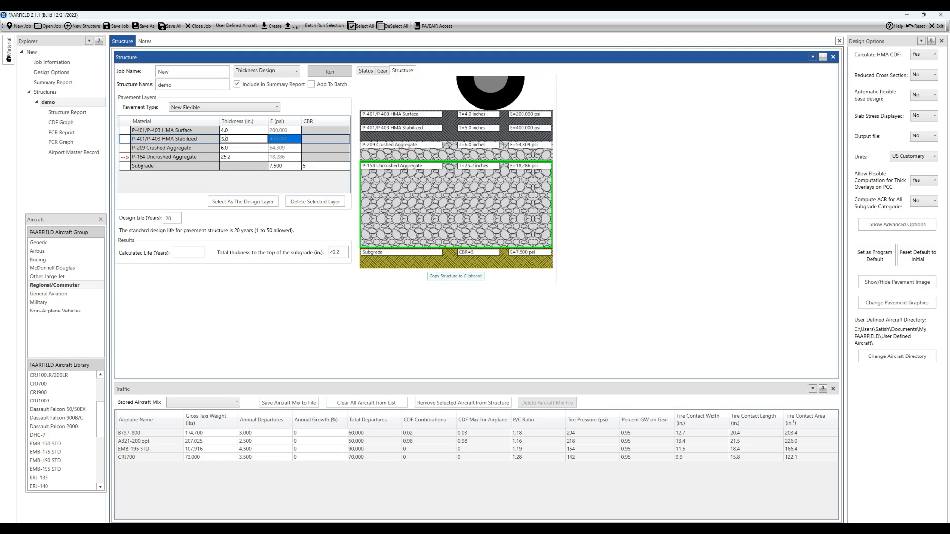
key("BackSpace")
type("8")
left_click(231, 149)
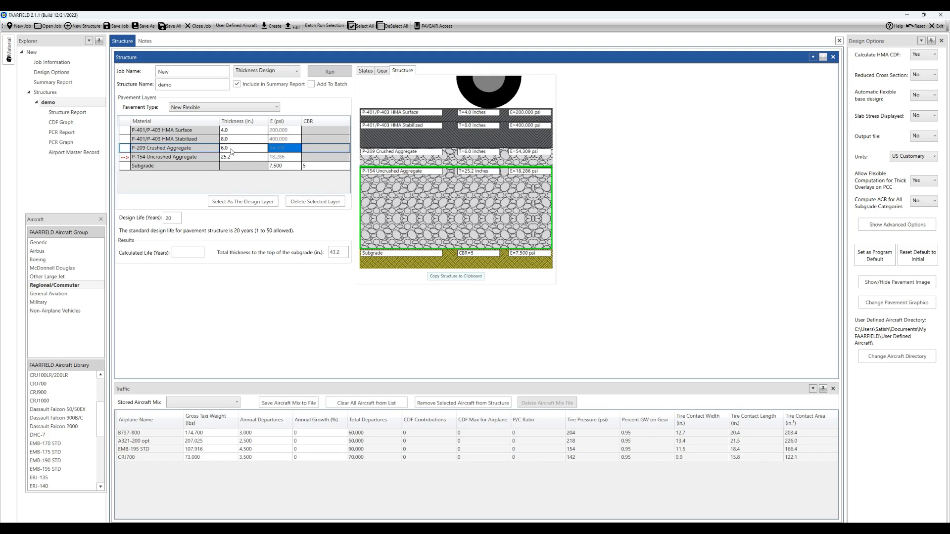
key("ctrl+a")
type("12")
left_click(235, 157)
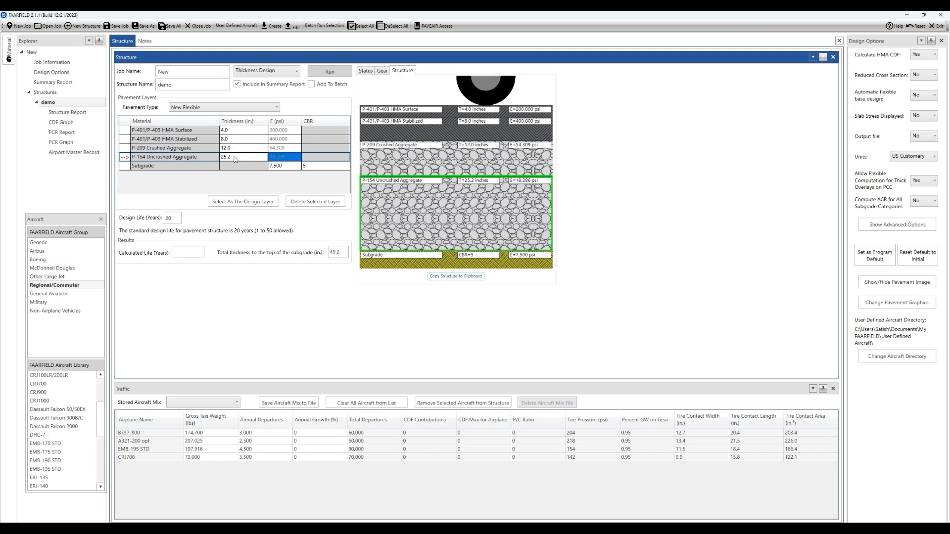
key("ctrl+a")
type("10")
key("Return")
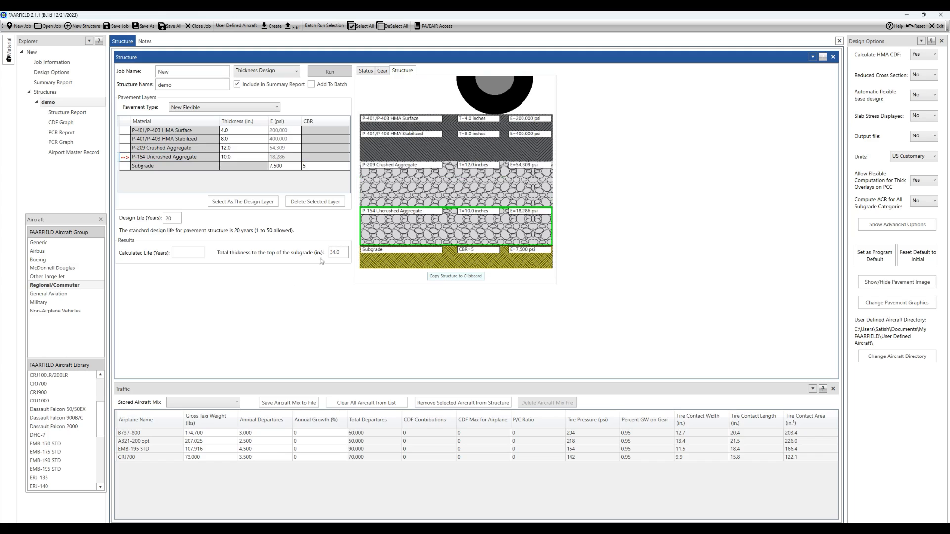
Rerun the thickness design with the revised layers and open the structure report for demo
left_click(327, 75)
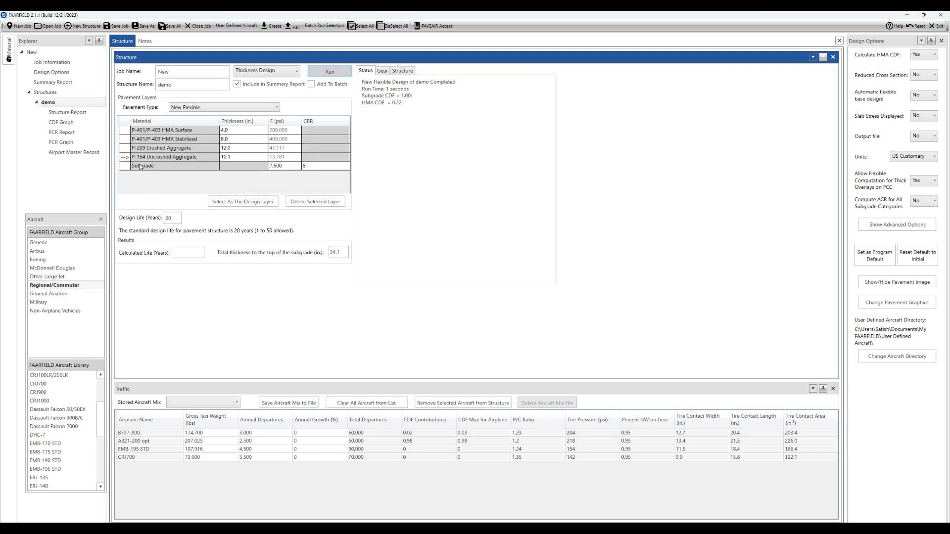
left_click(71, 117)
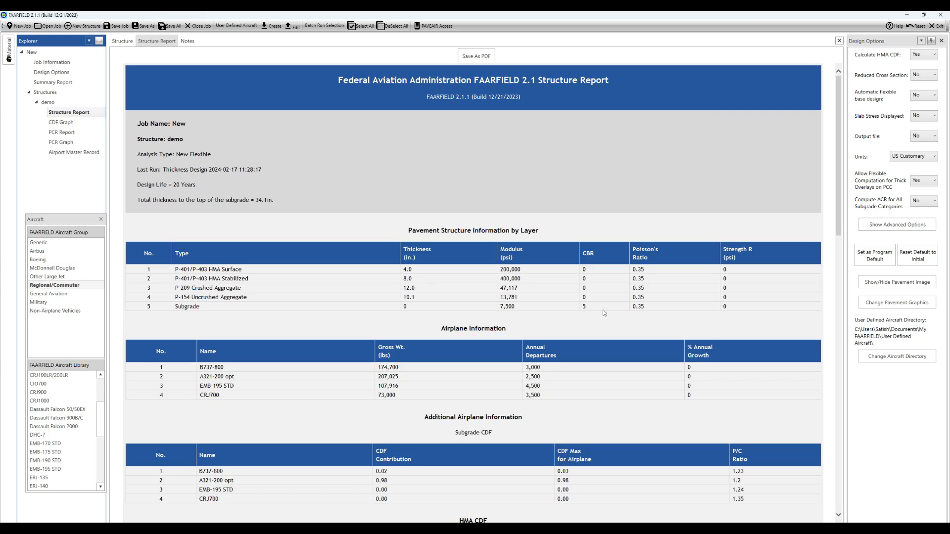
Review demo's structure report, covering the layer and airplane tables, the CDF results and the pavement cross-section drawing
scroll(559, 315, "down", 3)
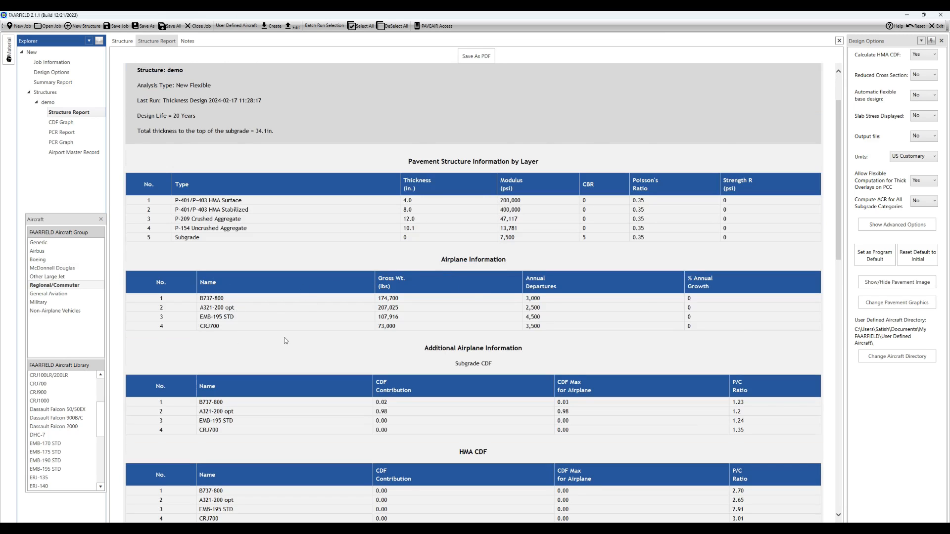
scroll(287, 341, "down", 9)
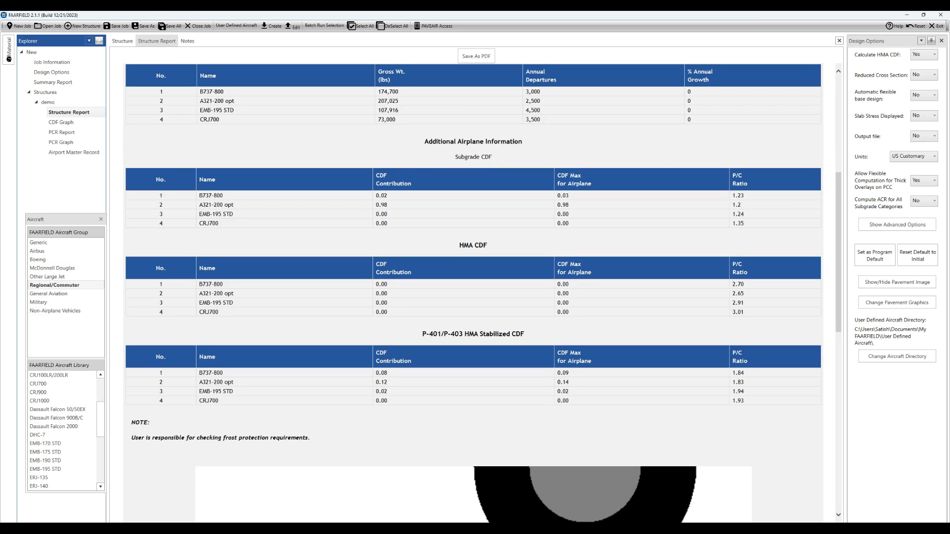
scroll(391, 219, "down", 3)
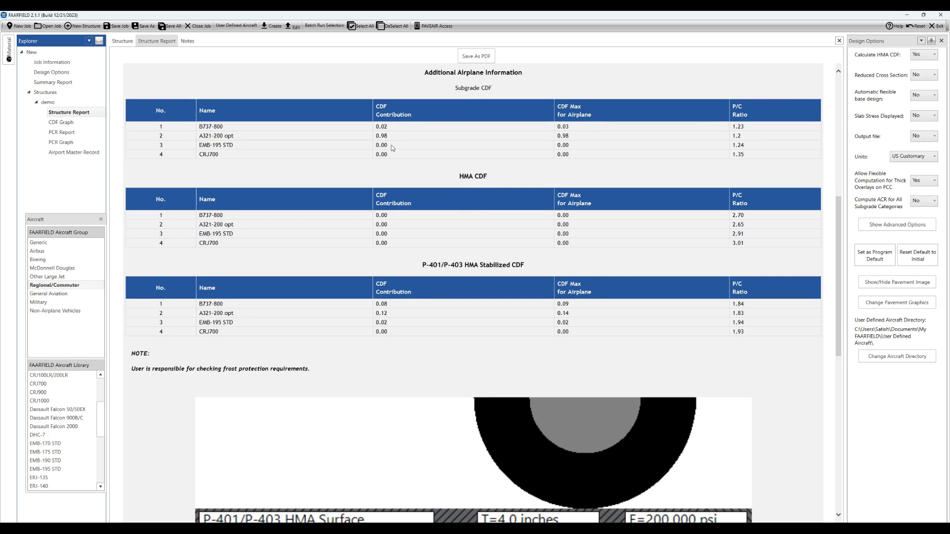
scroll(415, 190, "down", 6)
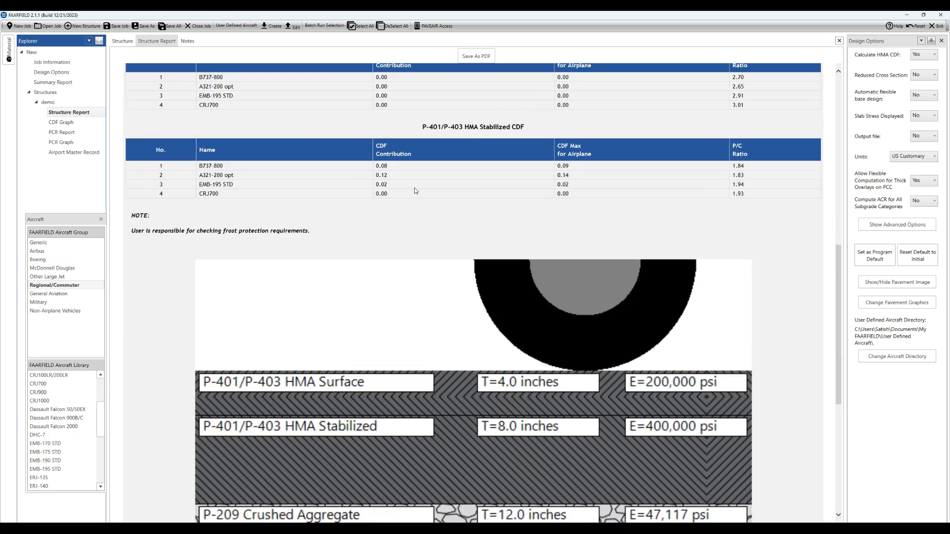
scroll(415, 191, "down", 12)
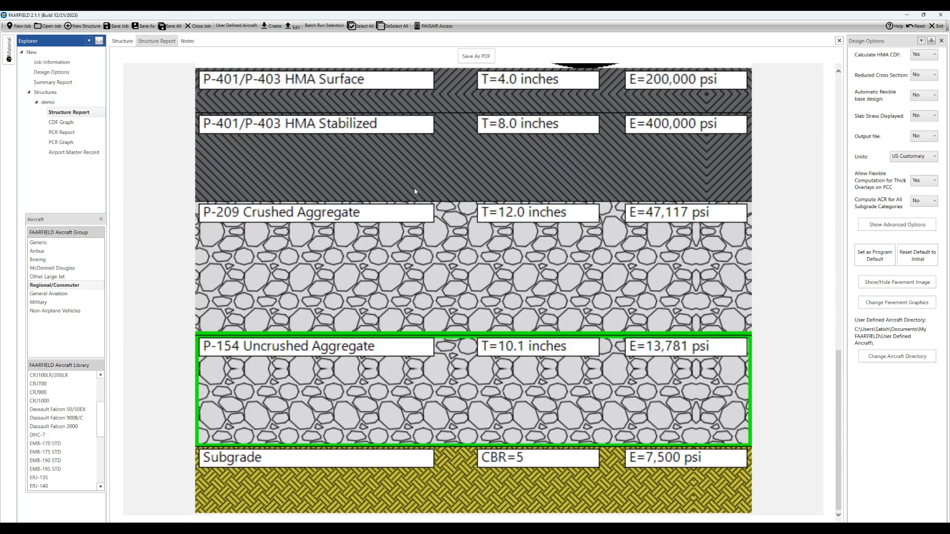
scroll(443, 247, "up", 6)
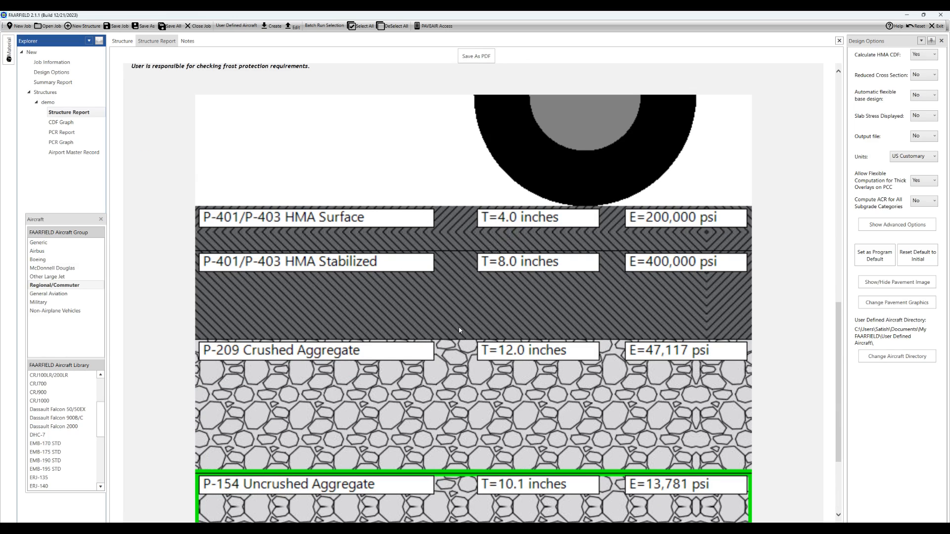
Open the CDF graph for demo and examine the cumulative and per-aircraft damage curves with their legend
left_click(63, 123)
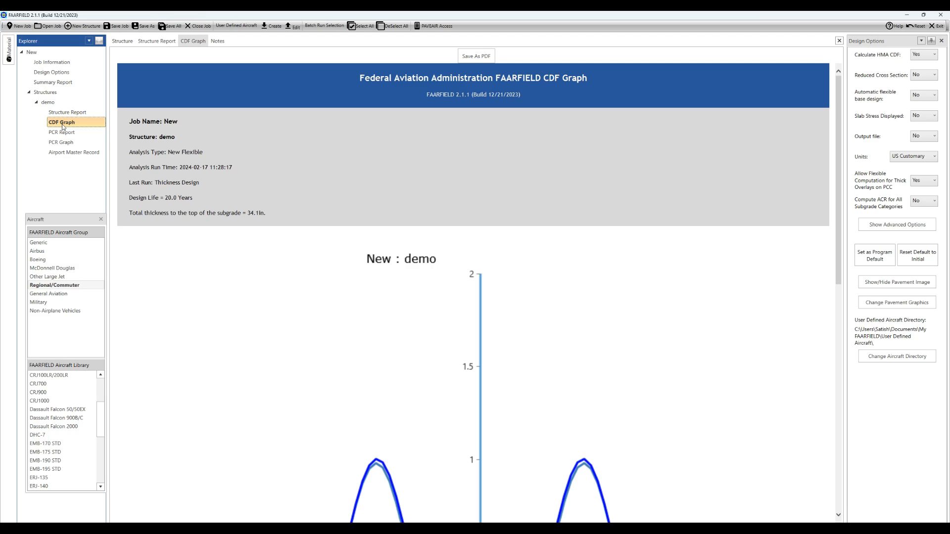
scroll(286, 202, "down", 5)
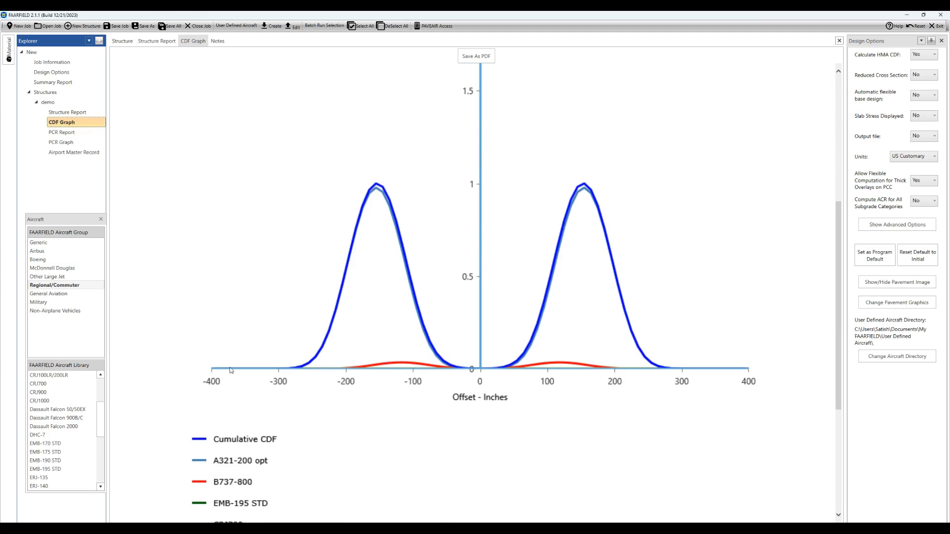
scroll(270, 455, "down", 3)
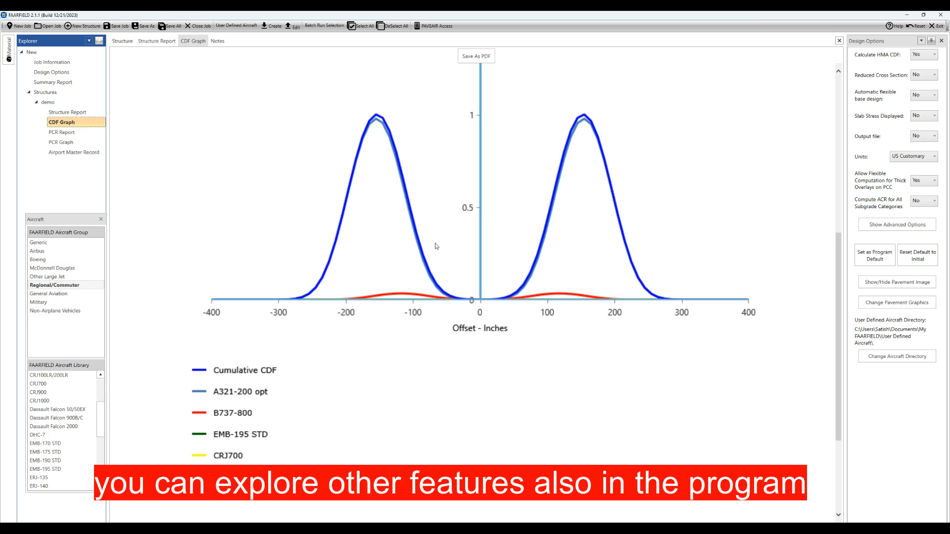
scroll(382, 129, "down", 3)
scroll(381, 151, "up", 6)
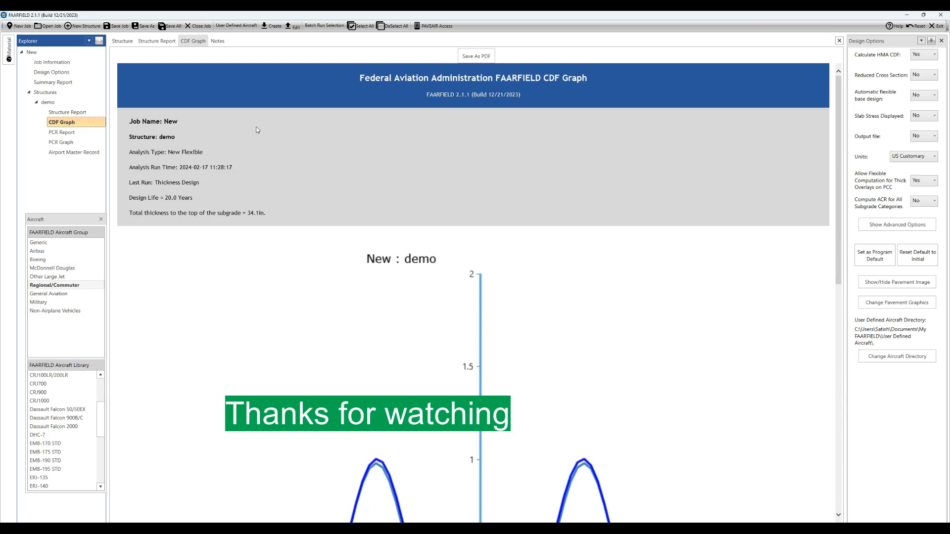
Return to the beginning of demo's structure report
left_click(58, 113)
scroll(391, 213, "up", 15)
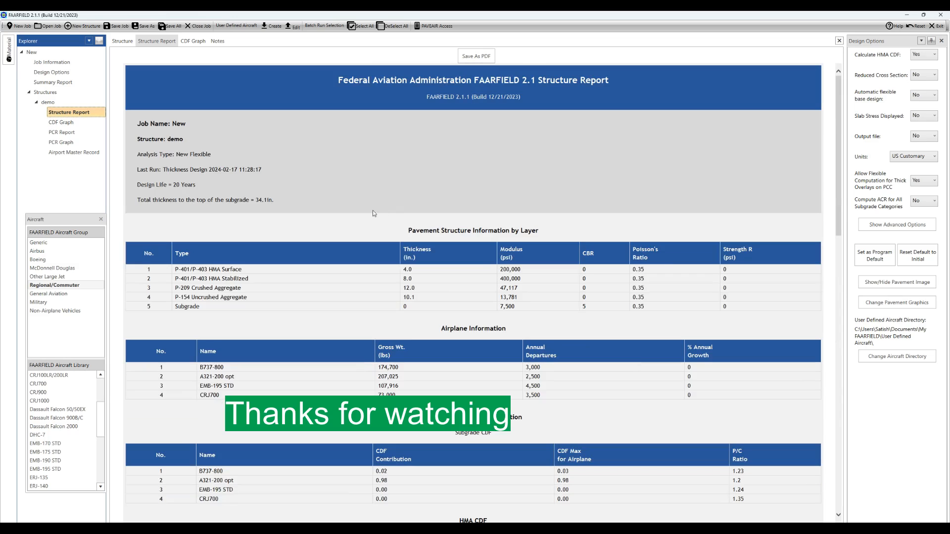